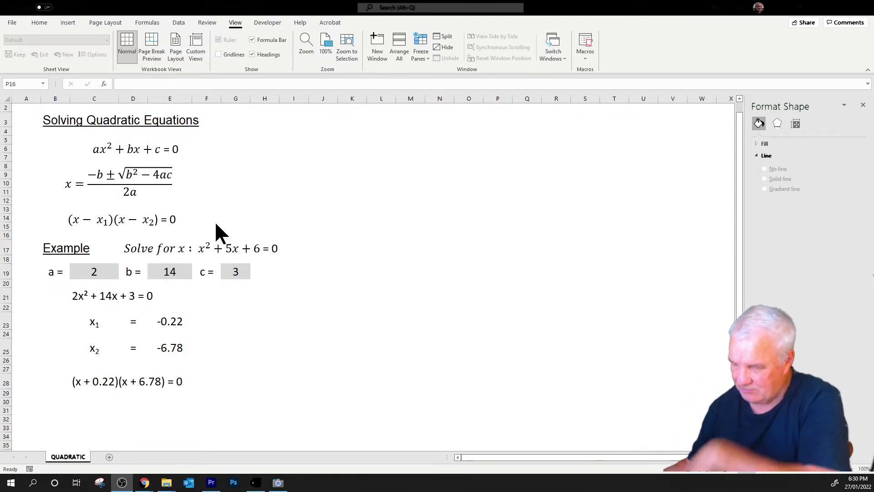
Set the quadratic coefficients to a = 1, b = 5 and c = 6.
{"action": "left_click", "coordinate": [101, 271]}
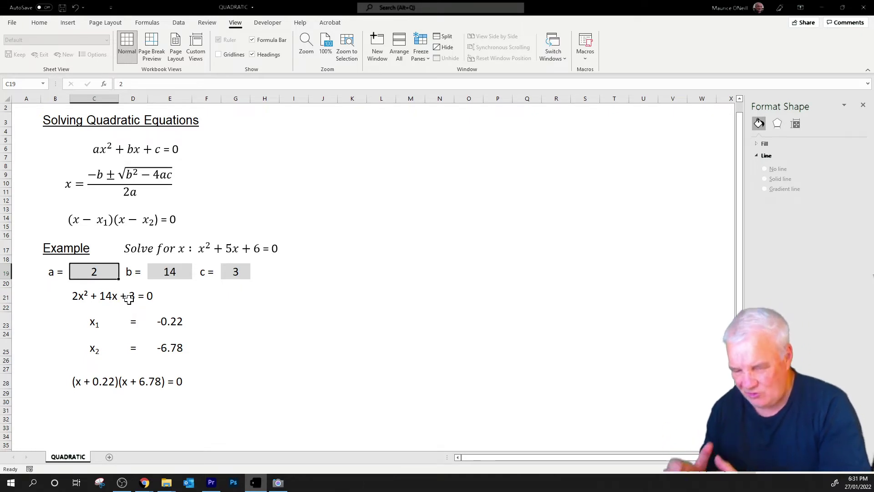
{"action": "type", "text": "1"}
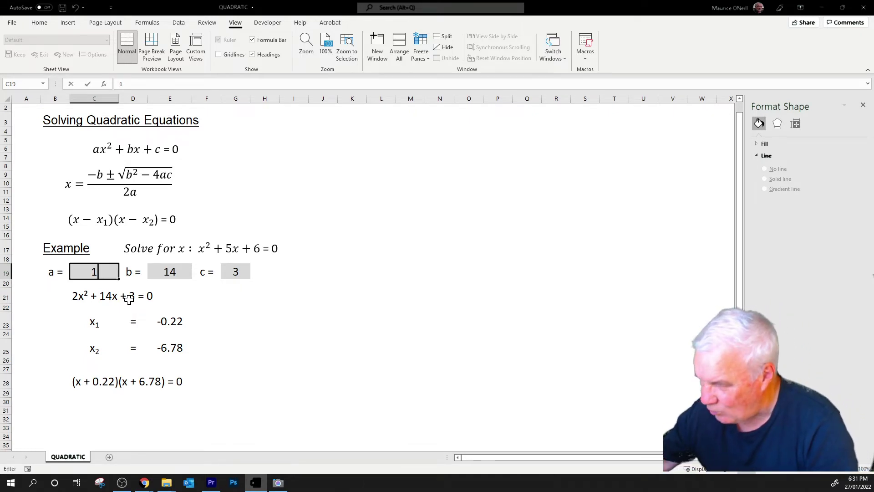
{"action": "left_click", "coordinate": [185, 294]}
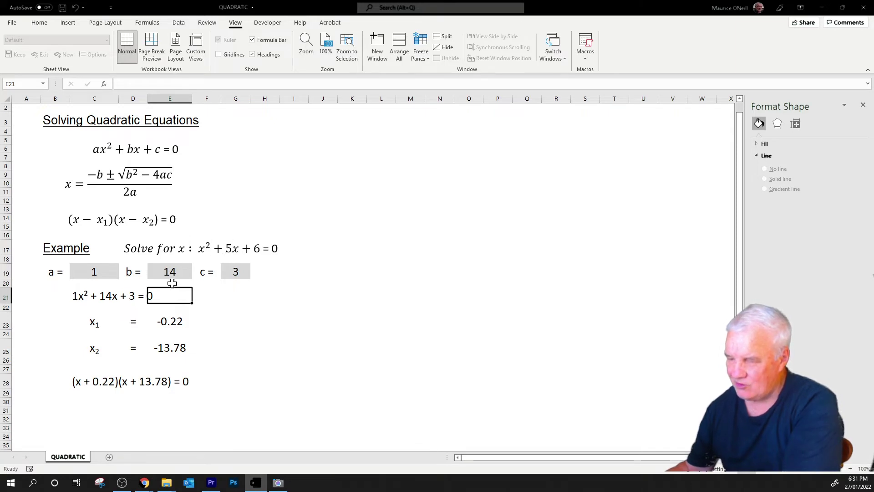
{"action": "left_click", "coordinate": [171, 272]}
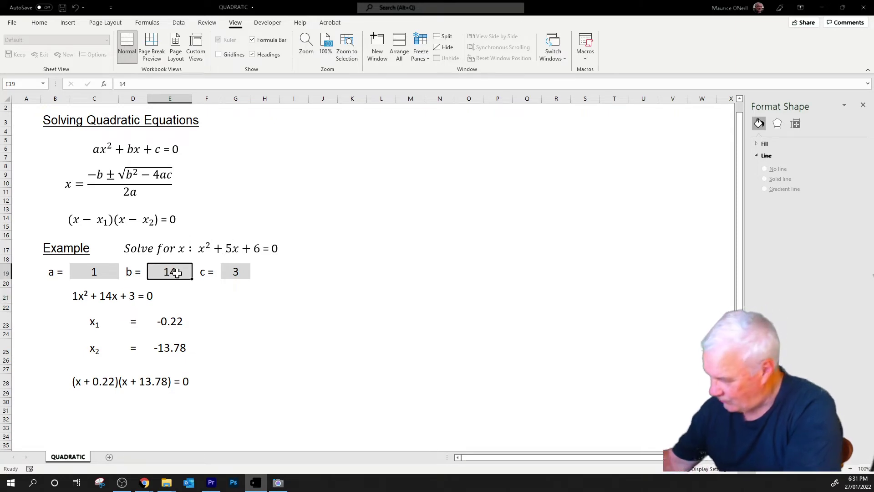
{"action": "type", "text": "5"}
{"action": "key", "text": "Return"}
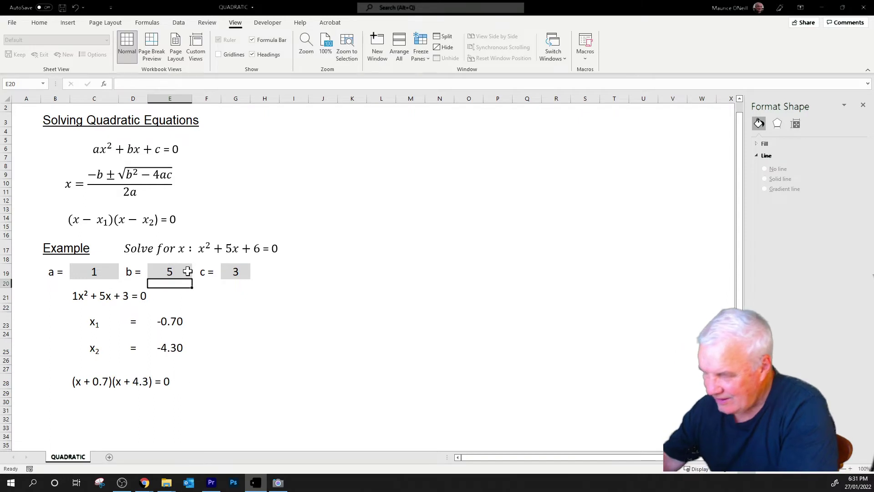
{"action": "left_click", "coordinate": [236, 272]}
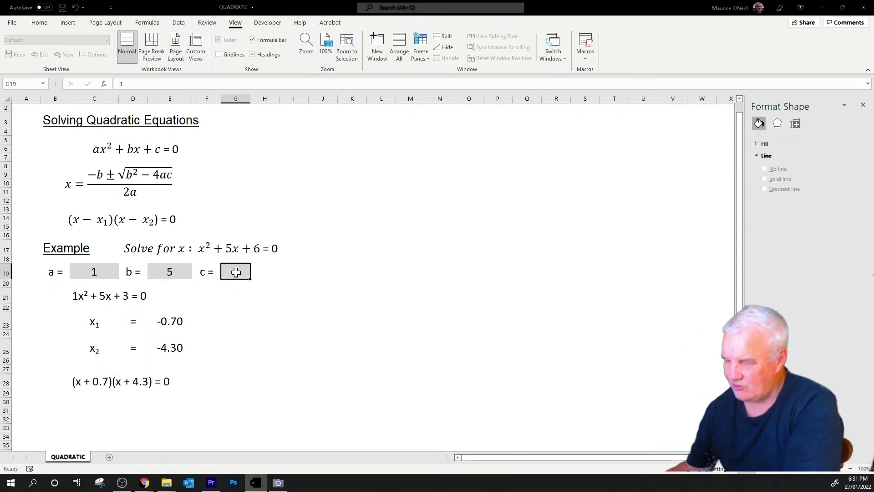
{"action": "type", "text": "6"}
{"action": "key", "text": "Return"}
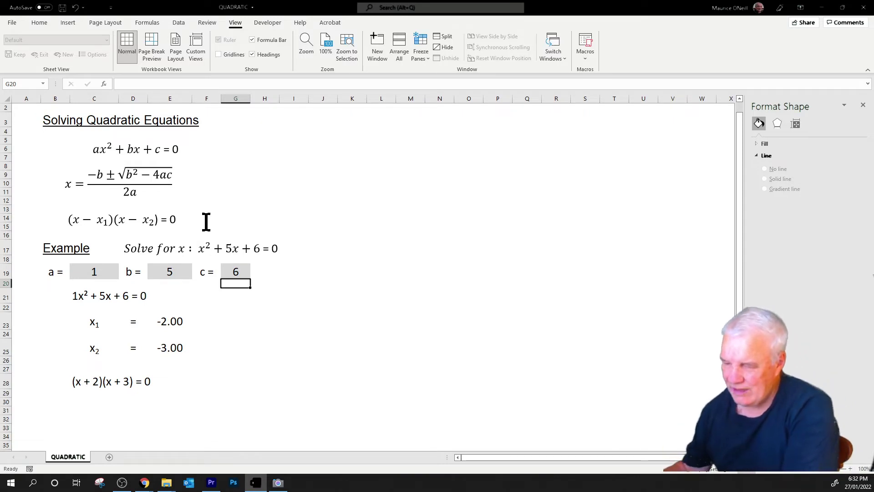
Change coefficient b in cell E19 to -5.
{"action": "left_click", "coordinate": [169, 272]}
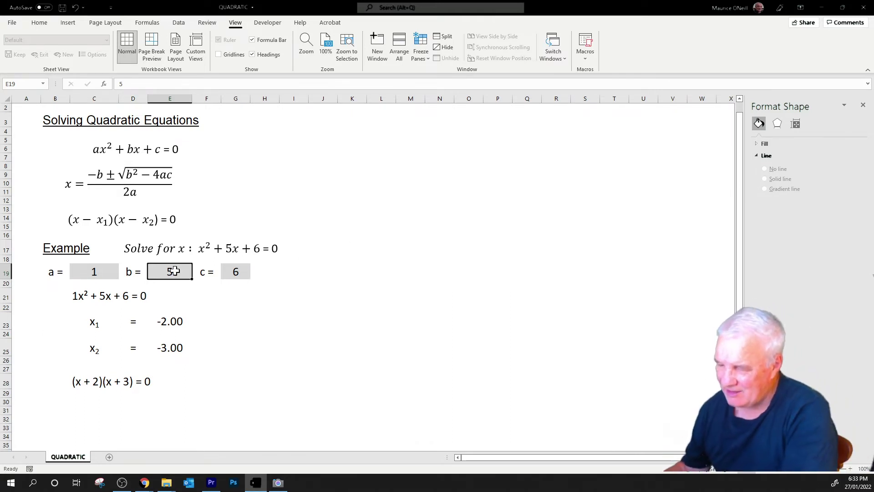
{"action": "double_click", "coordinate": [170, 272]}
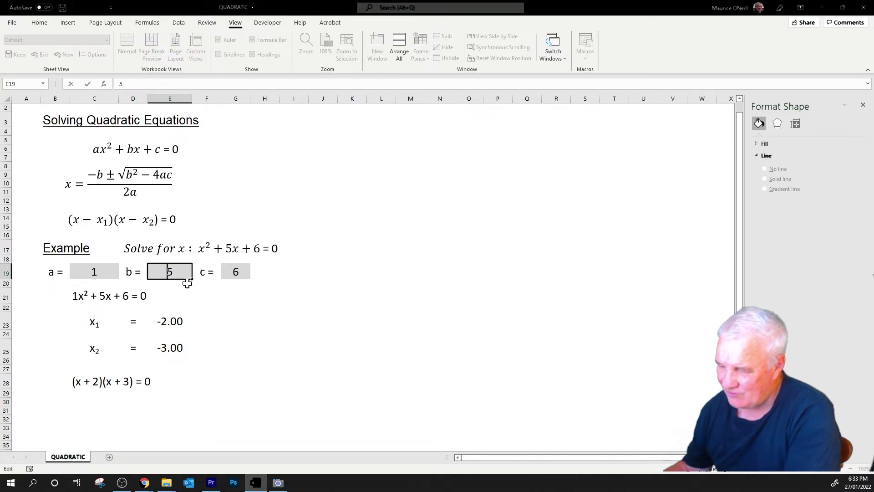
{"action": "type", "text": "-"}
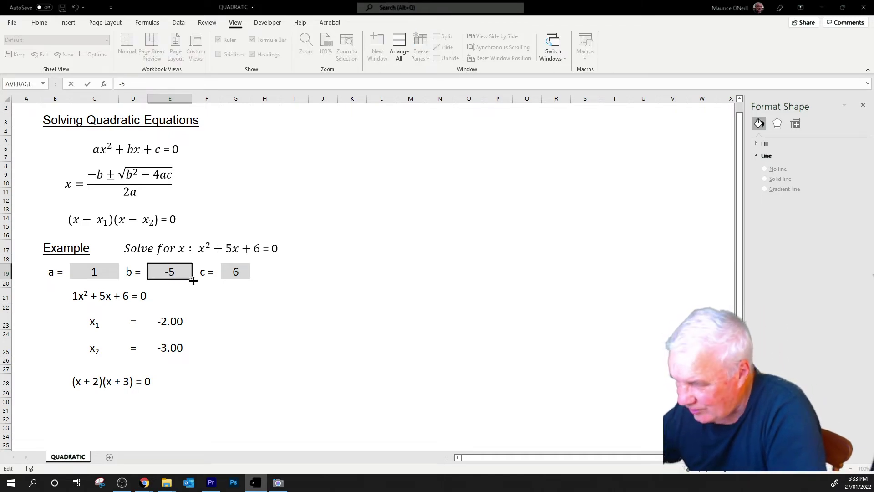
{"action": "key", "text": "Return"}
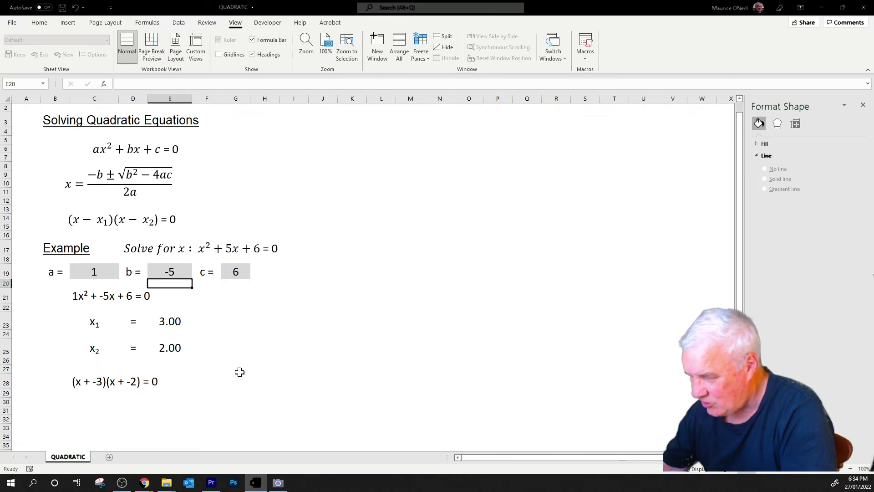
Snap the QUADRATIC workbook window to the right half of the screen.
{"action": "key", "text": "super+Right"}
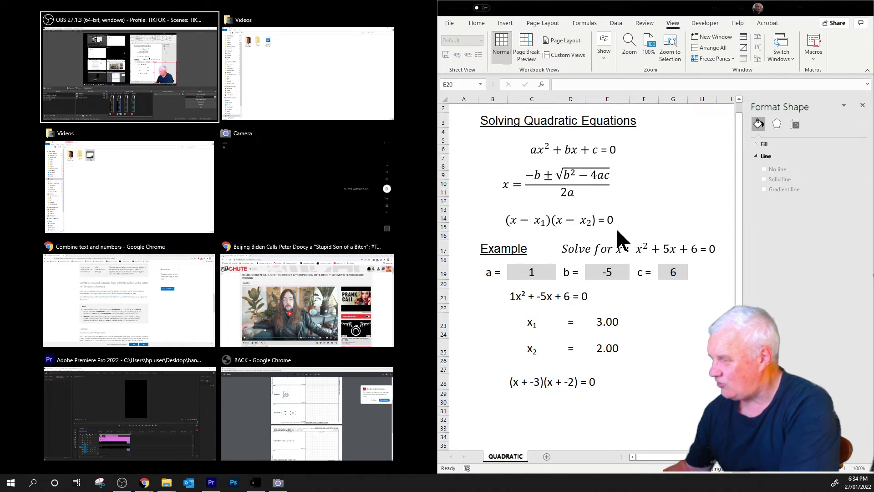
{"action": "left_click", "coordinate": [259, 484]}
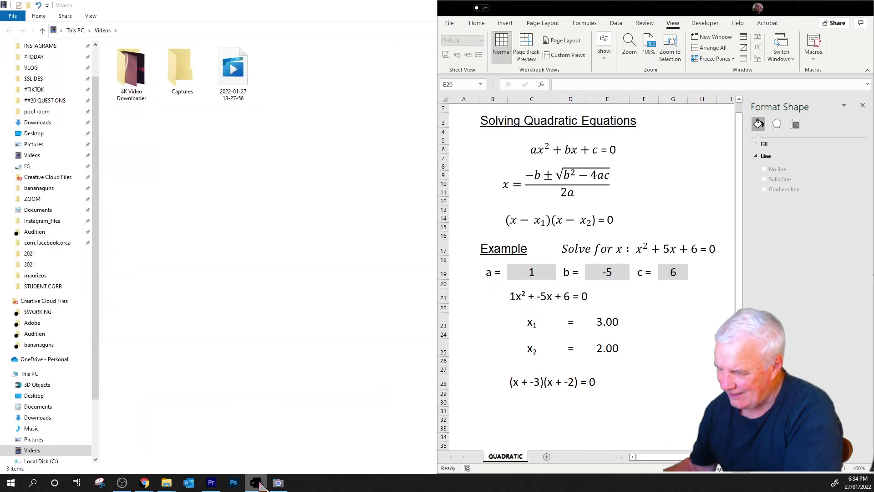
{"action": "right_click", "coordinate": [259, 486]}
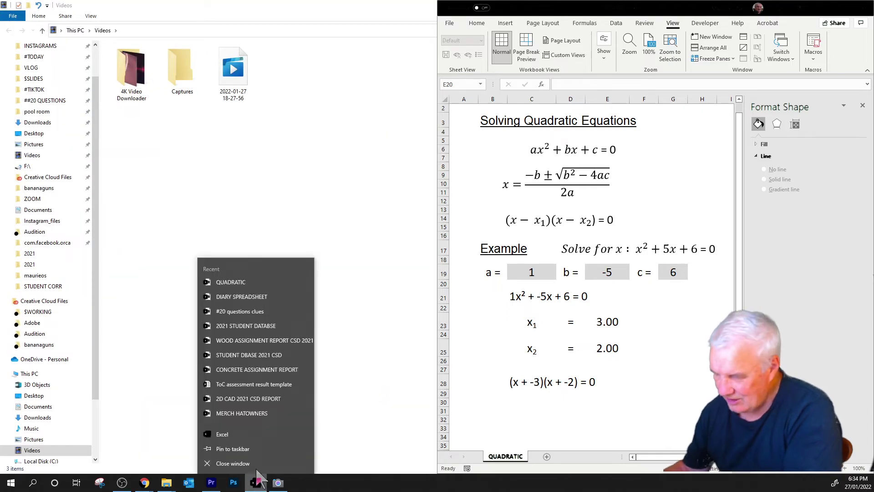
{"action": "key", "text": "super+Up"}
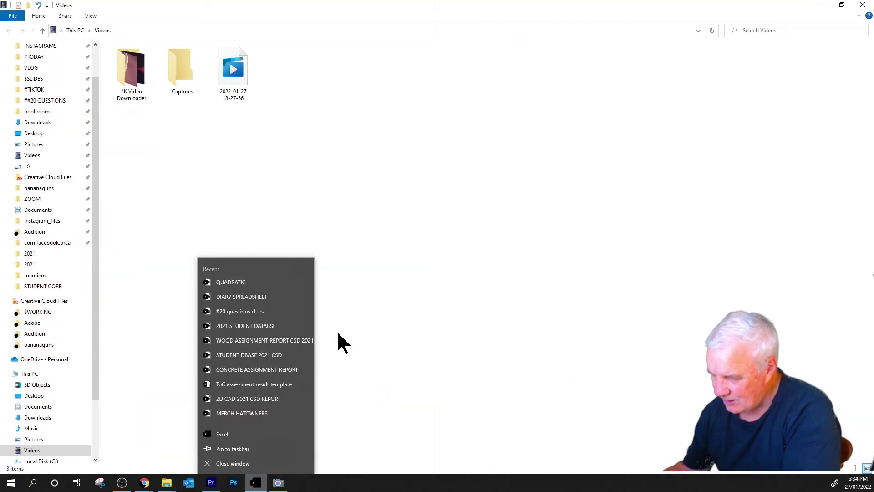
{"action": "left_click", "coordinate": [251, 488]}
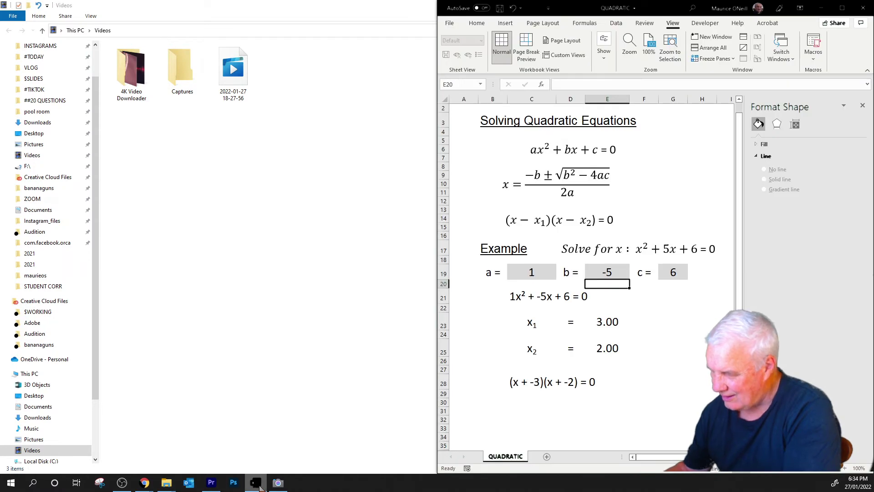
{"action": "left_click", "coordinate": [263, 488]}
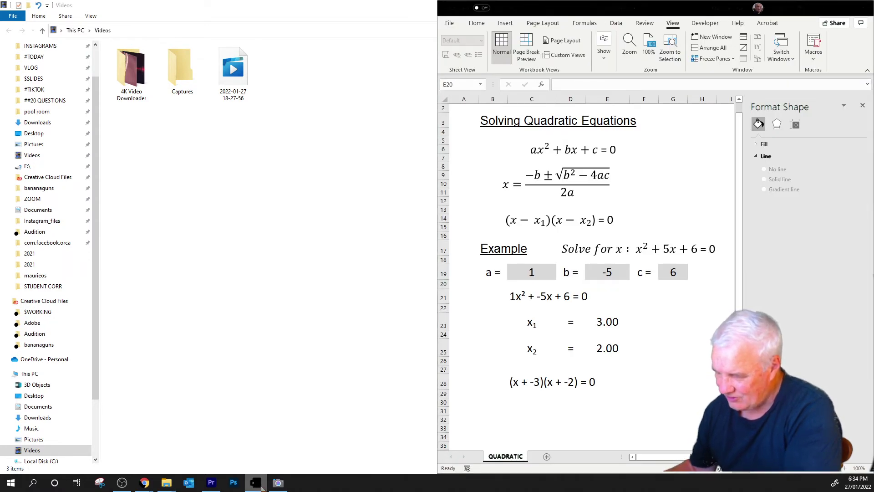
{"action": "right_click", "coordinate": [260, 488]}
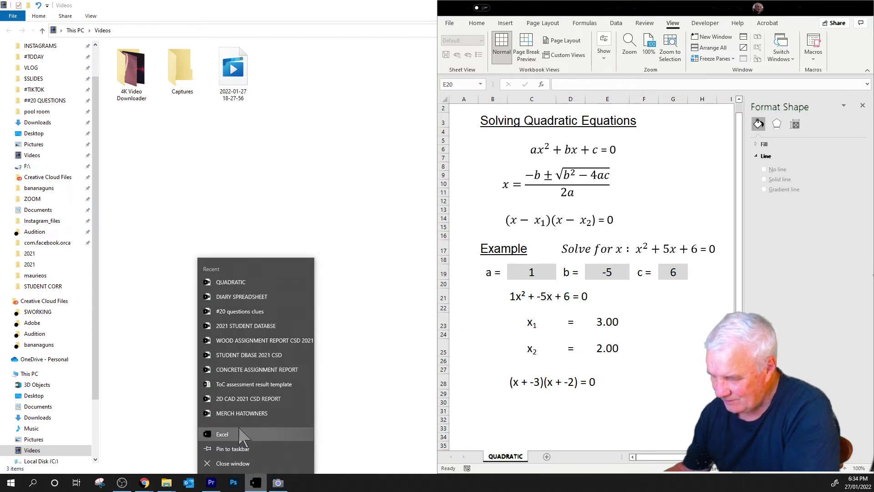
{"action": "left_click", "coordinate": [227, 435]}
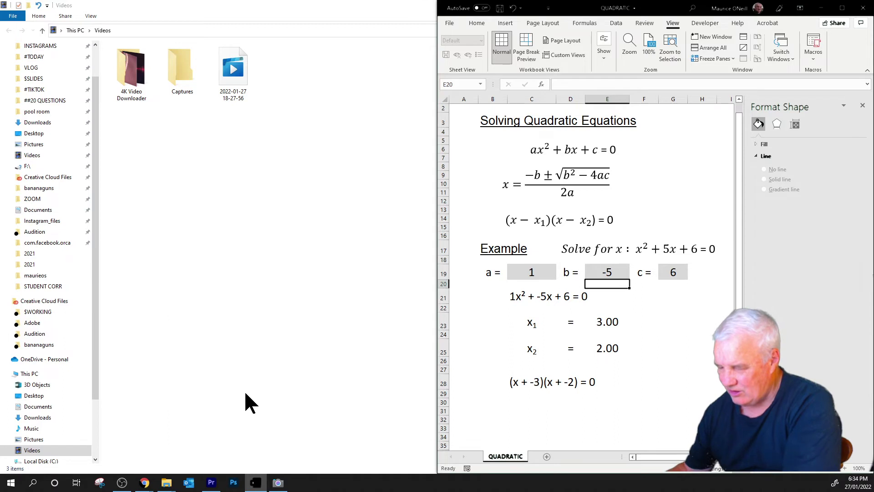
{"action": "mouse_move", "coordinate": [256, 486]}
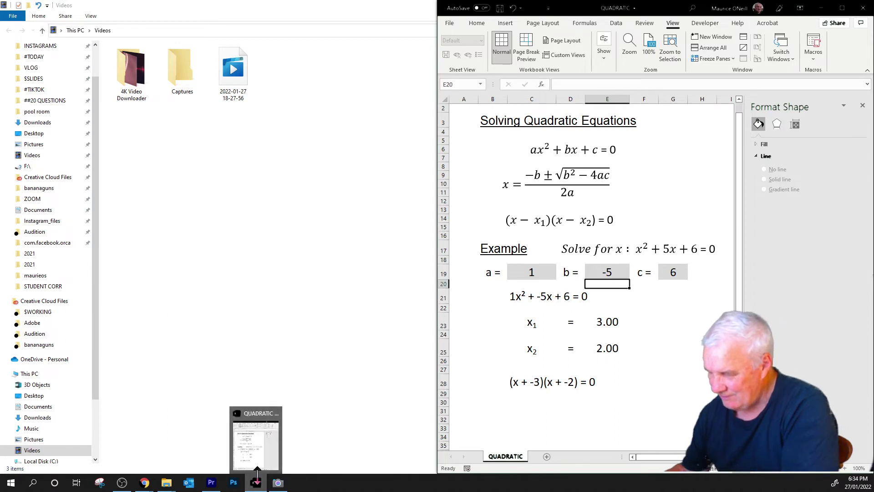
{"action": "left_click", "coordinate": [257, 480]}
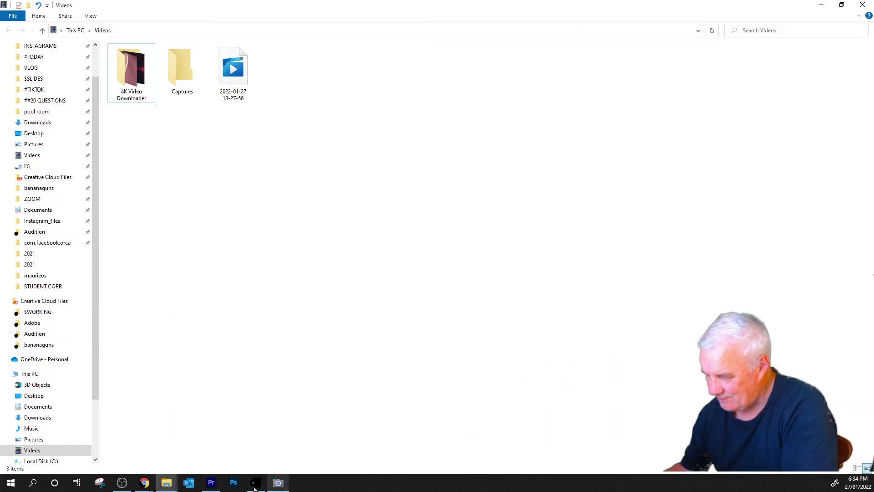
Start a second Excel window and create a blank workbook in it.
{"action": "middle_click", "coordinate": [255, 483]}
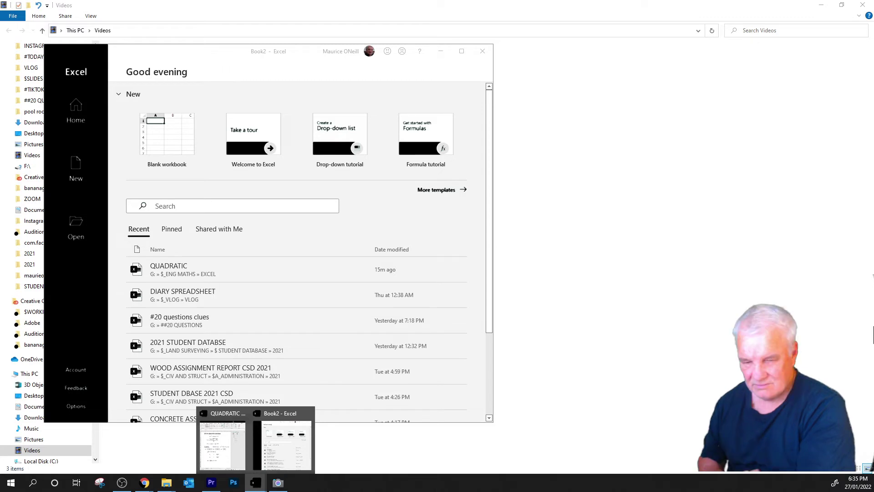
{"action": "left_click", "coordinate": [726, 42]}
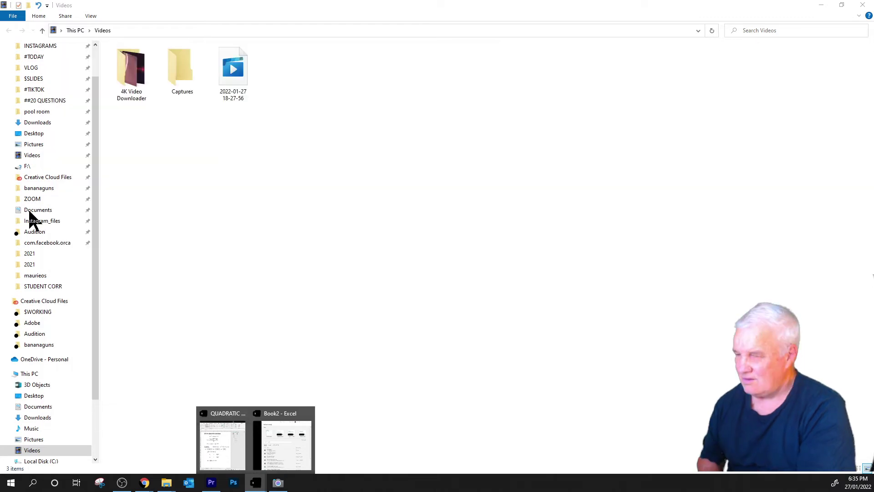
{"action": "key", "text": "alt+space"}
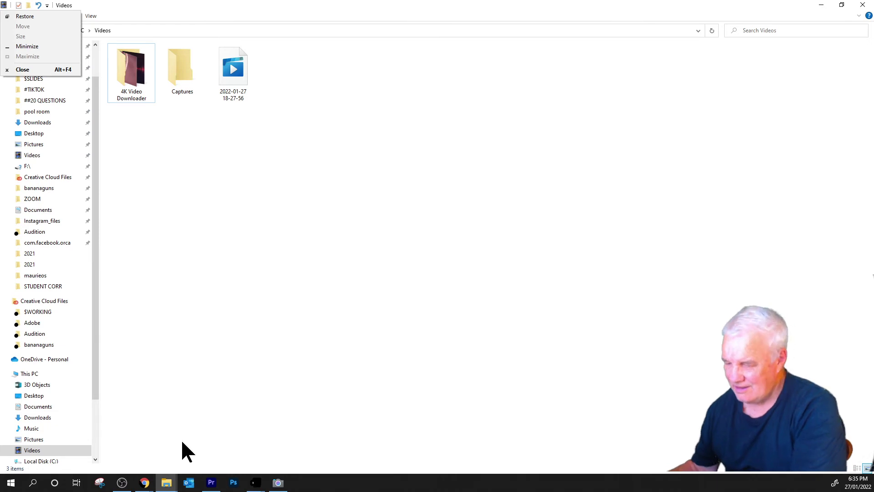
{"action": "left_click", "coordinate": [253, 483]}
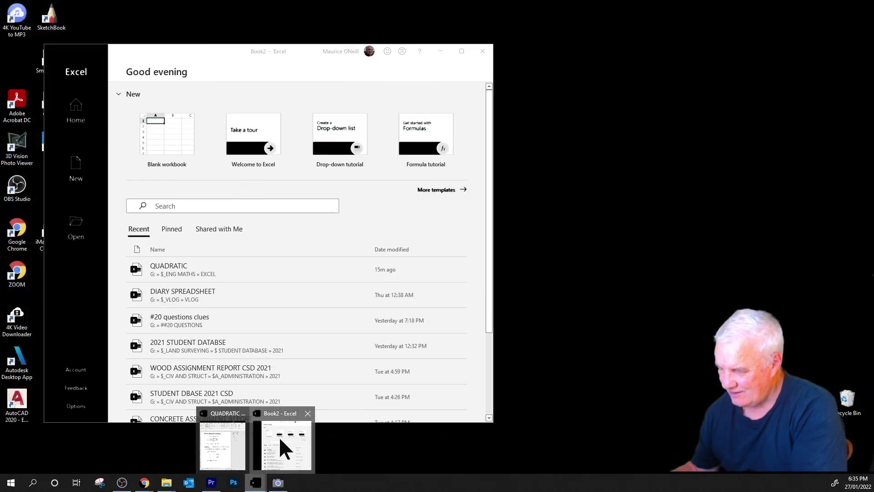
{"action": "left_click", "coordinate": [279, 438]}
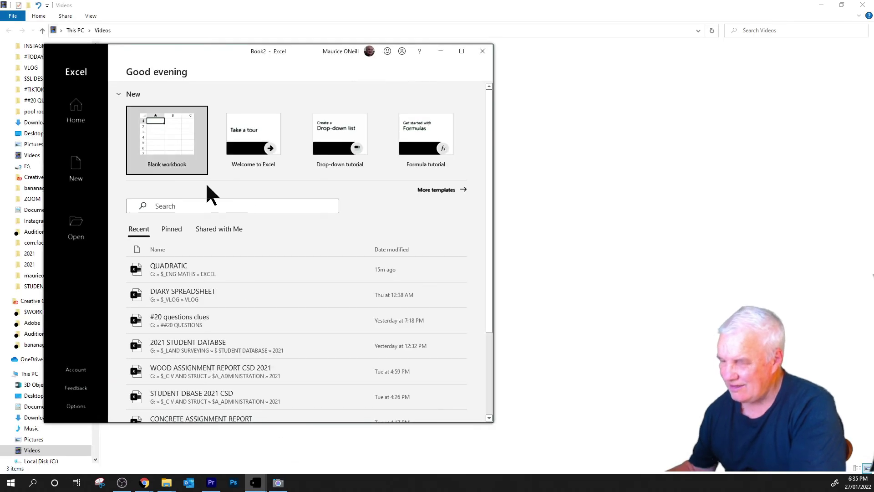
{"action": "left_click", "coordinate": [77, 172]}
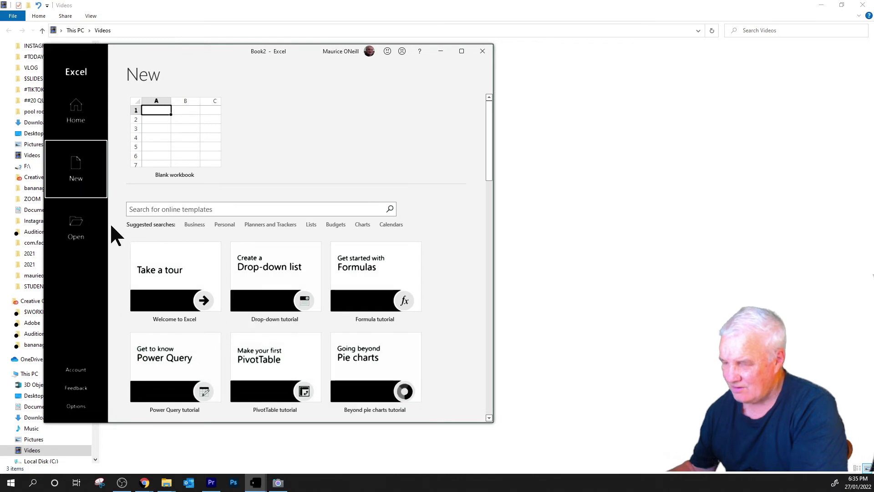
{"action": "left_click", "coordinate": [165, 146]}
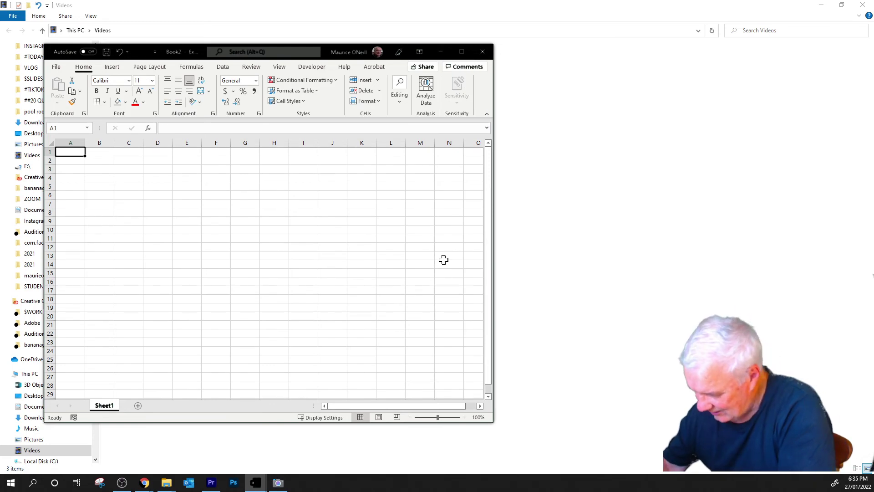
Snap the blank workbook to the left half of the screen beside QUADRATIC, and close QUADRATIC's Format Shape pane.
{"action": "key", "text": "super+Left"}
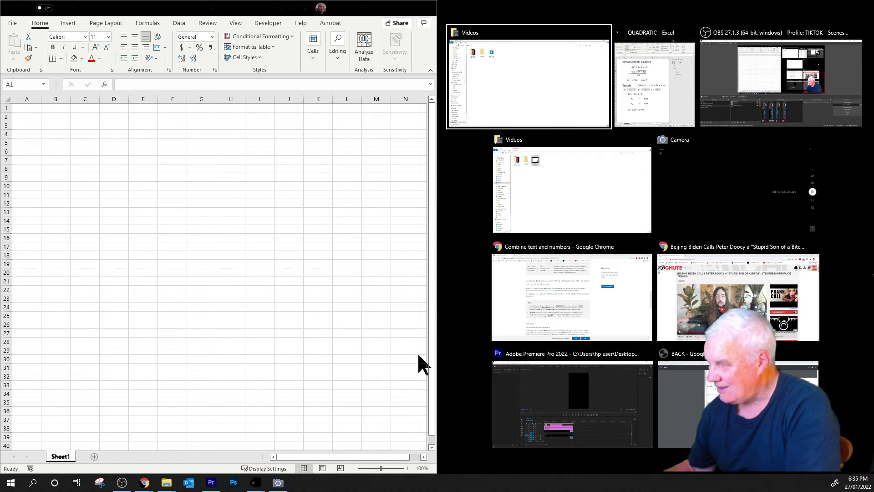
{"action": "left_click", "coordinate": [648, 94]}
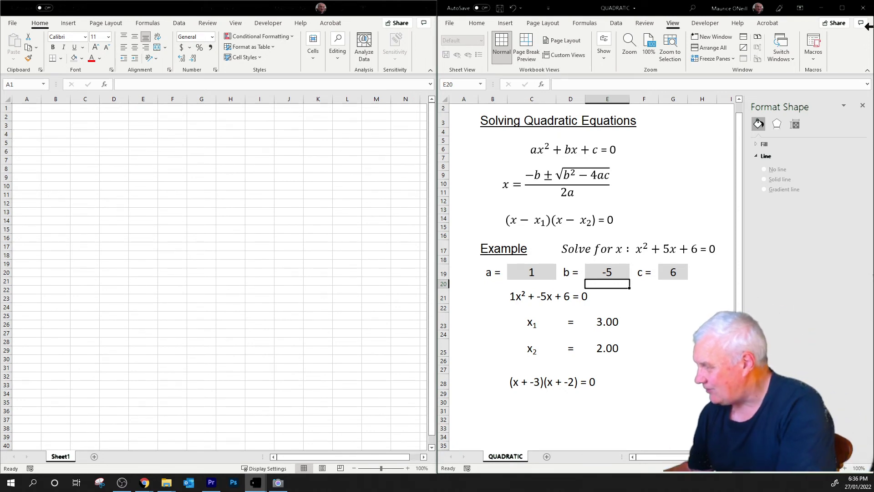
{"action": "left_click", "coordinate": [864, 106]}
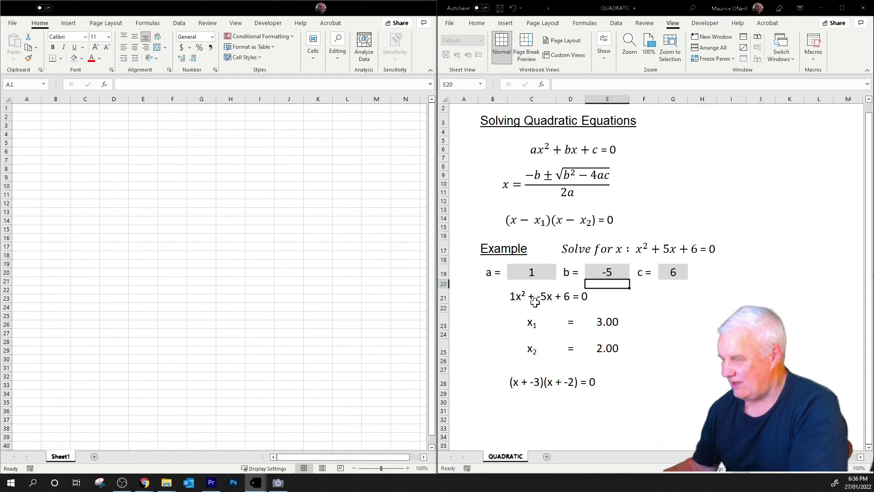
Set the font of cell B3 in the blank workbook to Arial.
{"action": "left_click", "coordinate": [56, 126]}
{"action": "left_click", "coordinate": [56, 127]}
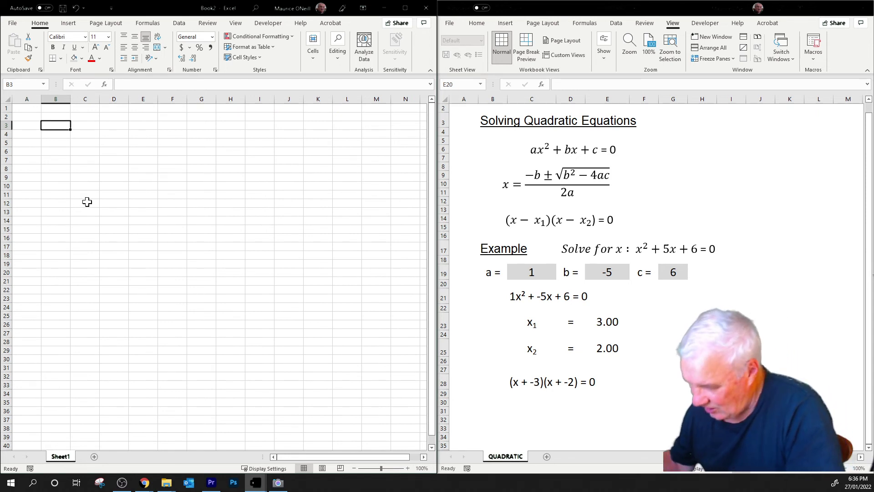
{"action": "left_click", "coordinate": [85, 36]}
{"action": "left_click", "coordinate": [85, 37]}
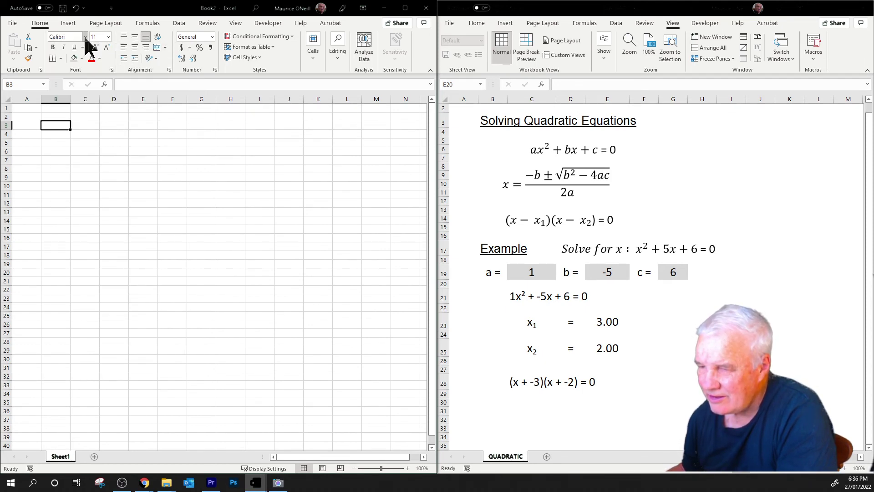
{"action": "left_click", "coordinate": [85, 38]}
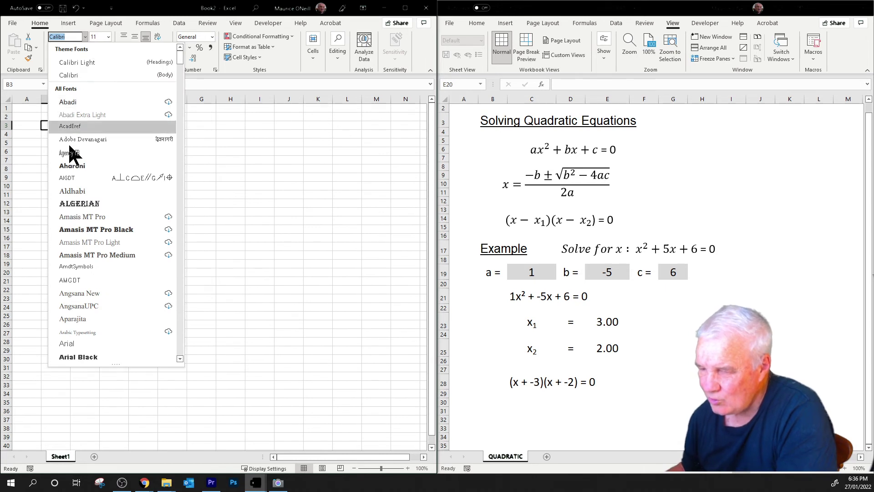
{"action": "left_click", "coordinate": [72, 345]}
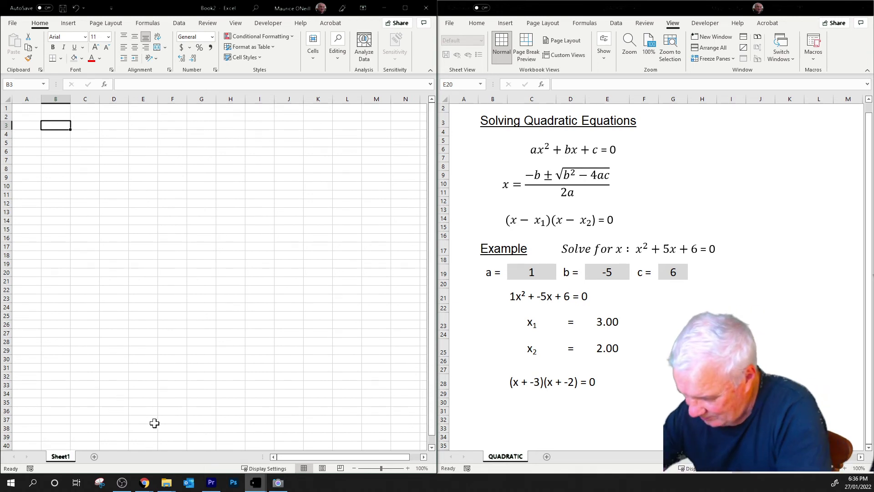
{"action": "type", "text": "sOLV"}
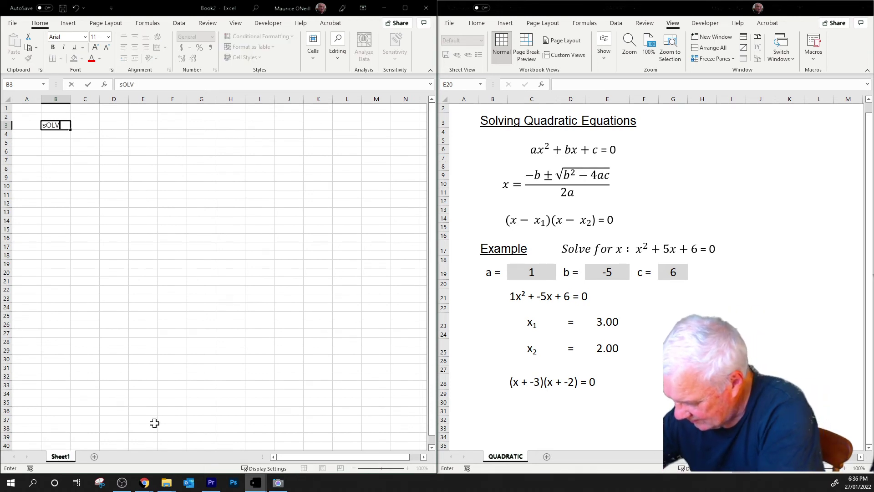
{"action": "type", "text": "ING"}
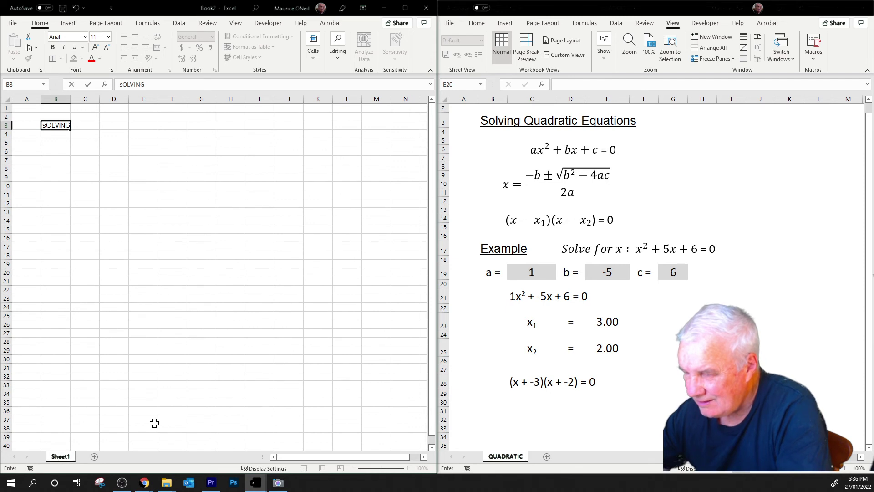
{"action": "key", "text": "BackSpace"}
{"action": "key", "text": "BackSpace"}
{"action": "key", "text": "BackSpace"}
{"action": "key", "text": "BackSpace"}
{"action": "key", "text": "BackSpace"}
{"action": "key", "text": "BackSpace"}
{"action": "key", "text": "BackSpace"}
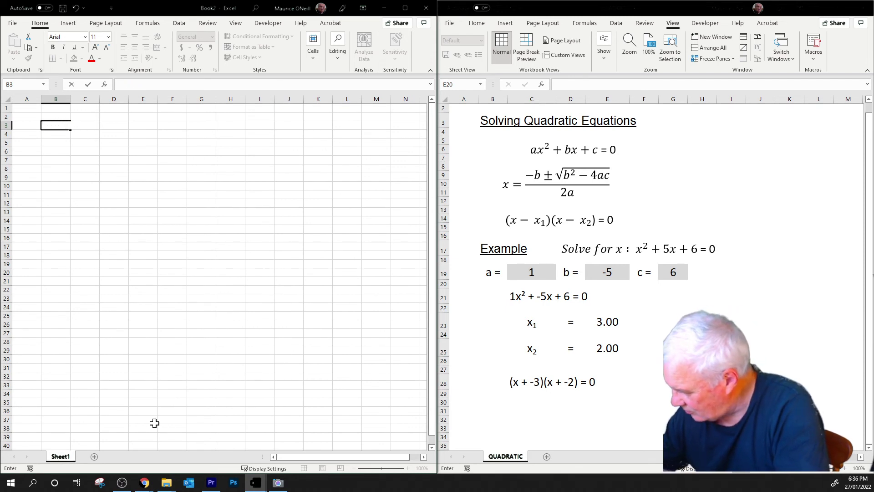
Enter the title "Solving Quadratic Equations" in cell B3 of the blank workbook and underline it.
{"action": "type", "text": "S"}
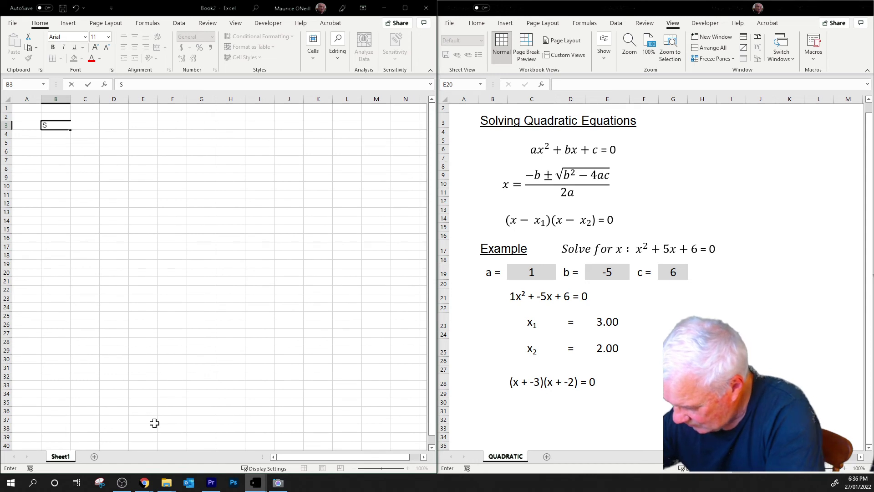
{"action": "type", "text": "olving"}
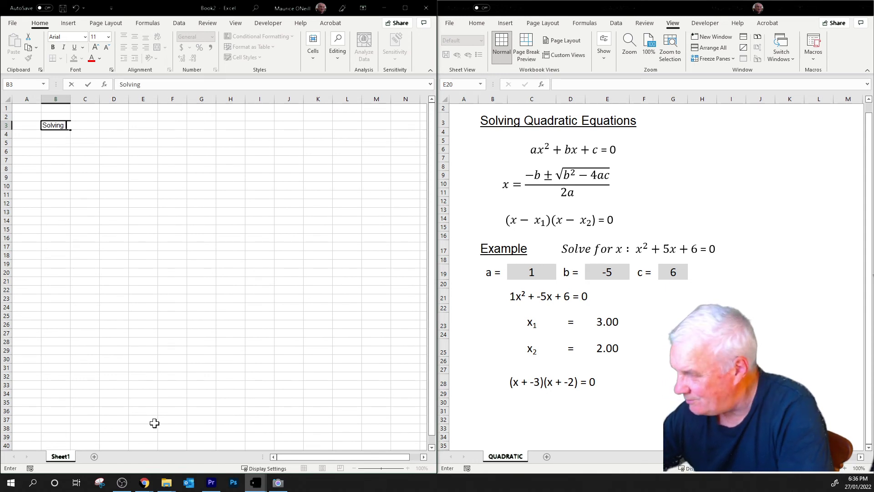
{"action": "type", "text": " Qu"}
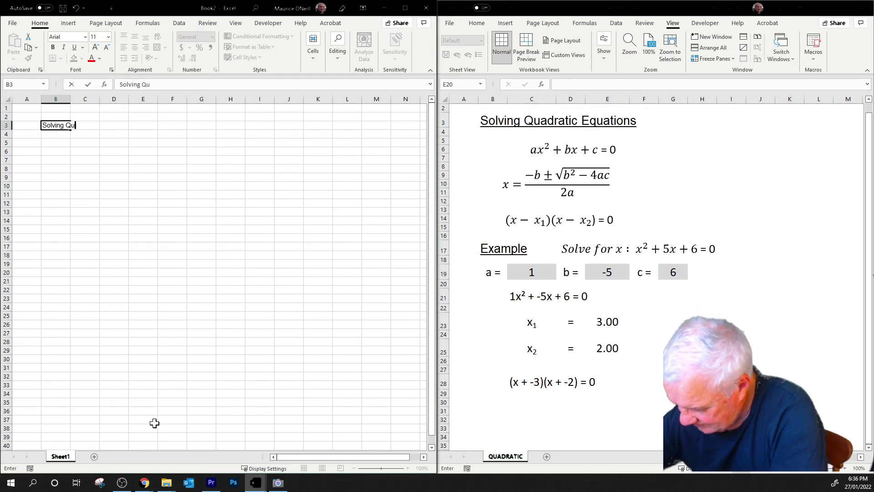
{"action": "type", "text": "adrat"}
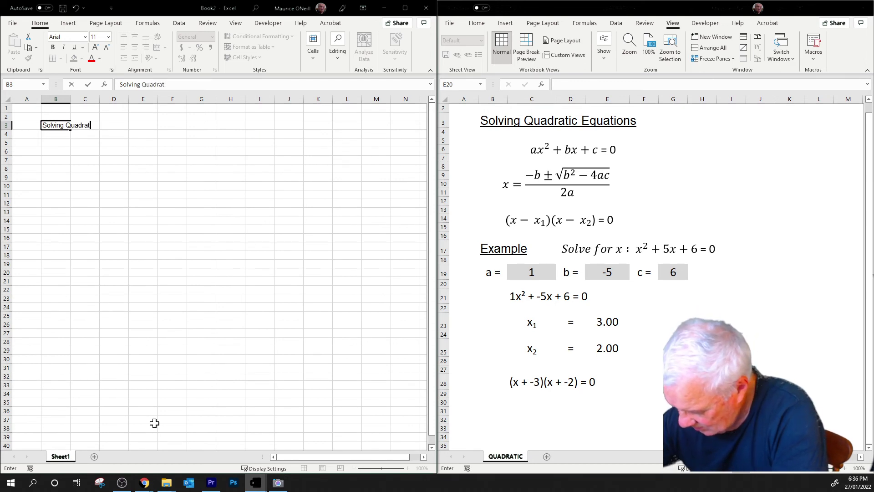
{"action": "type", "text": "ic"}
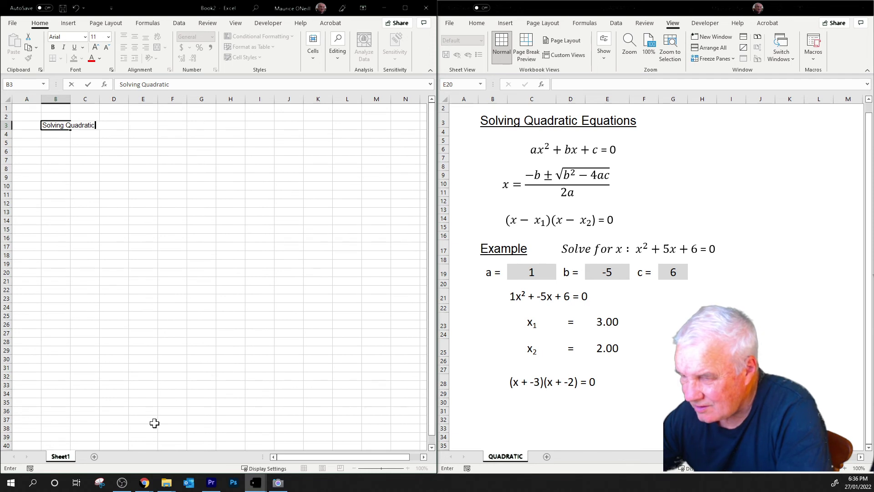
{"action": "type", "text": " Eq"}
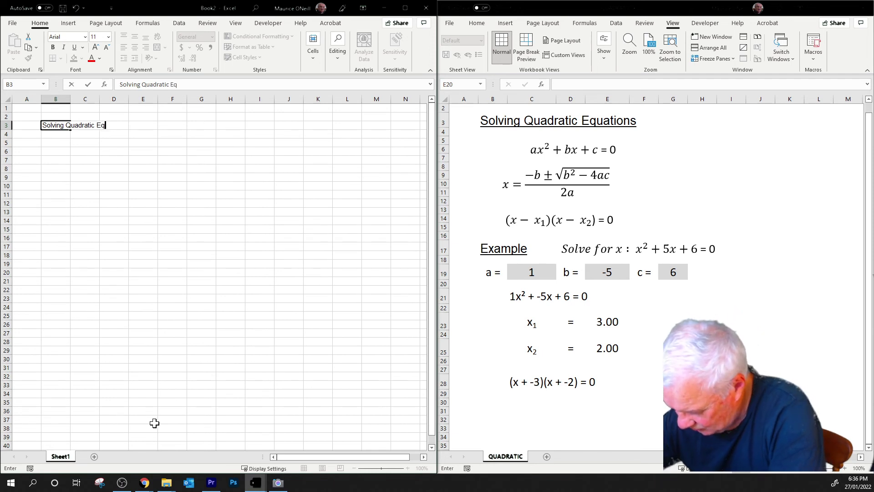
{"action": "type", "text": "uations"}
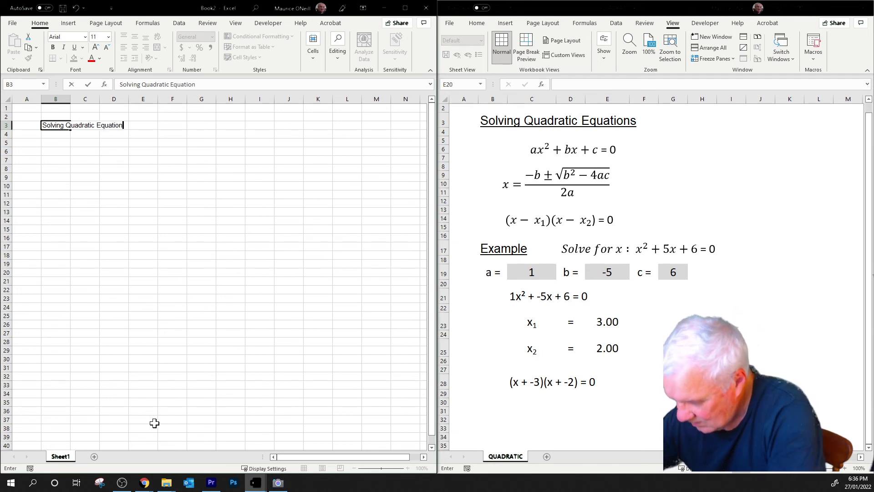
{"action": "left_click", "coordinate": [64, 142]}
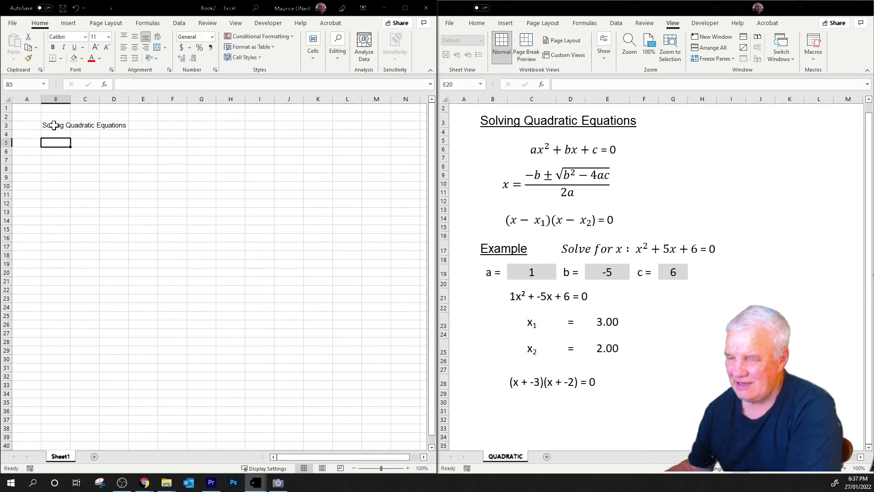
{"action": "left_click", "coordinate": [56, 126]}
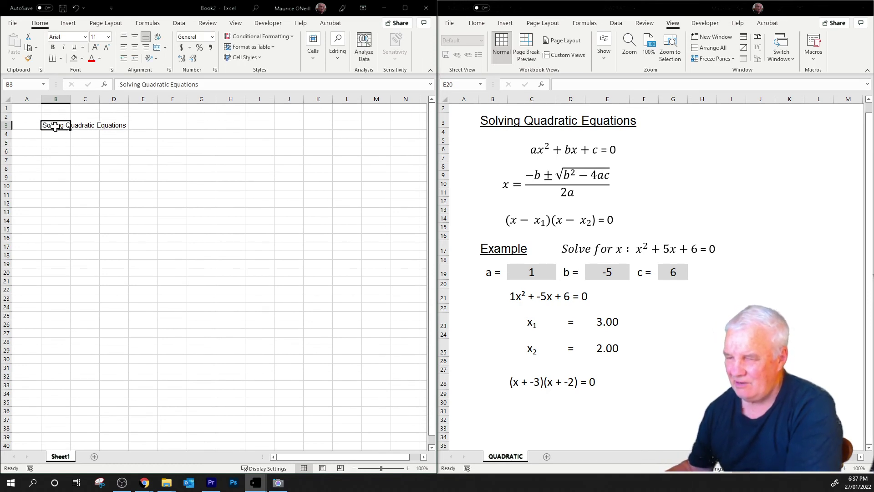
{"action": "left_click", "coordinate": [75, 48]}
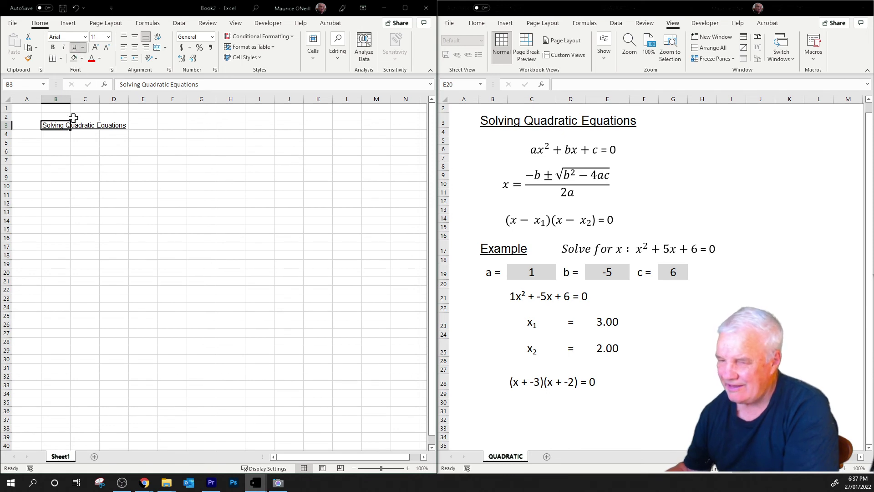